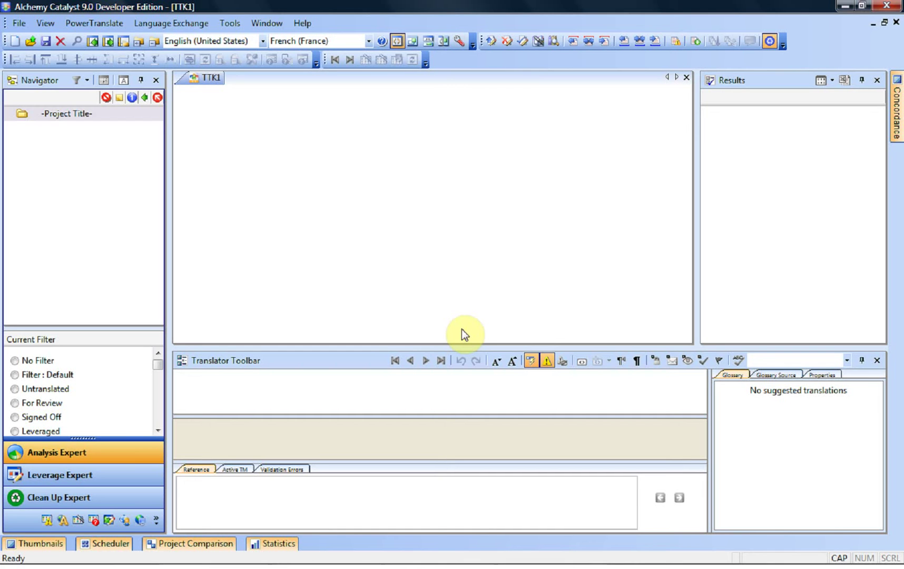
# Step: Open the Tools menu in the menu bar
pyautogui.click(230, 23)
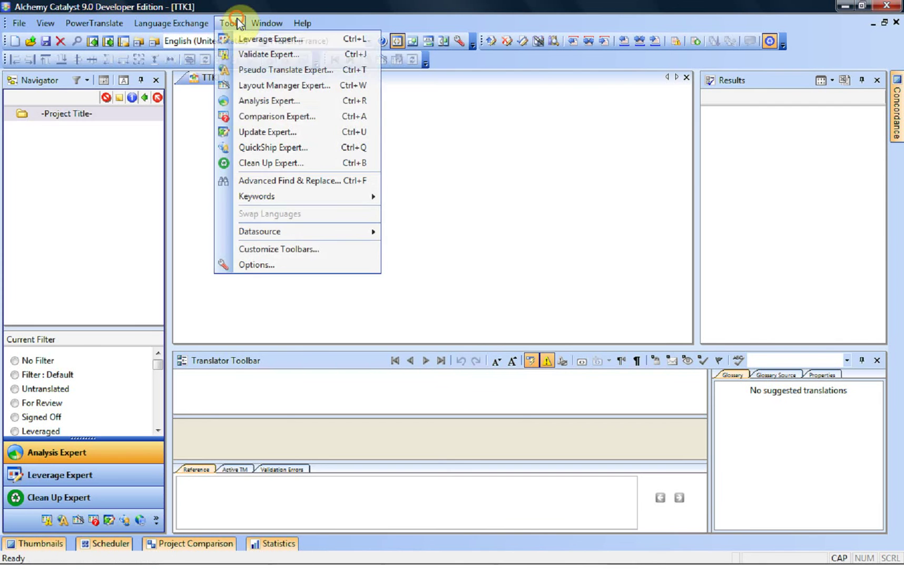
# Step: In Options > ezParse, show the XML Based Files rules for *.xml and begin adding a rule
pyautogui.click(257, 265)
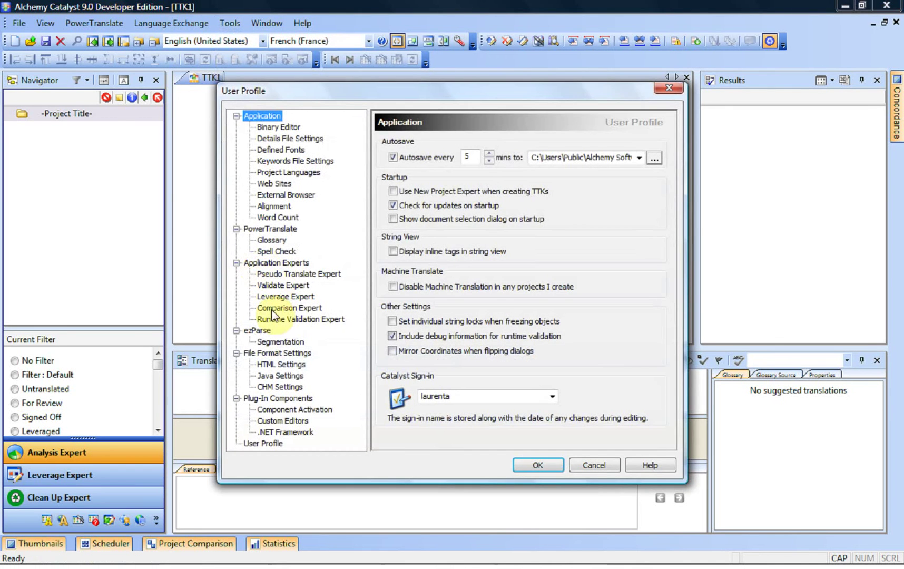
pyautogui.click(259, 332)
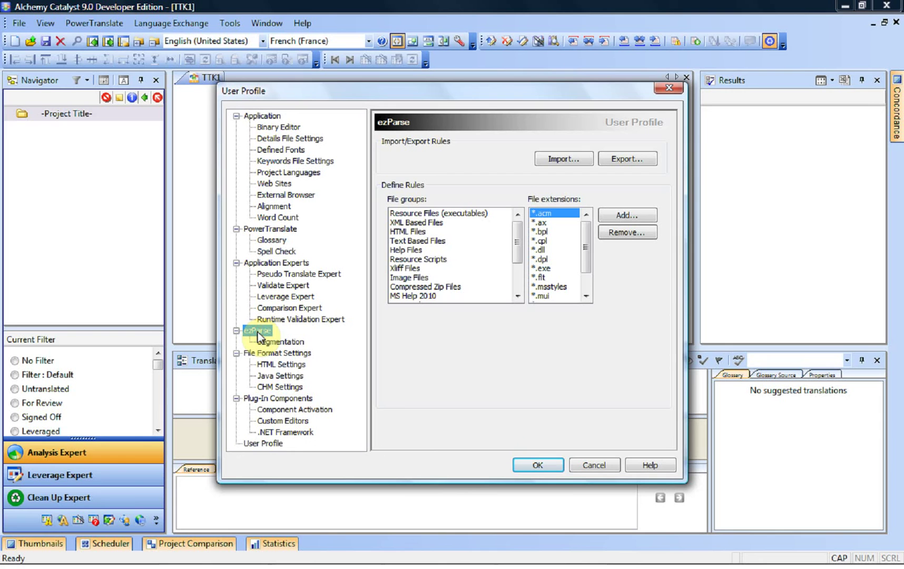
pyautogui.click(416, 223)
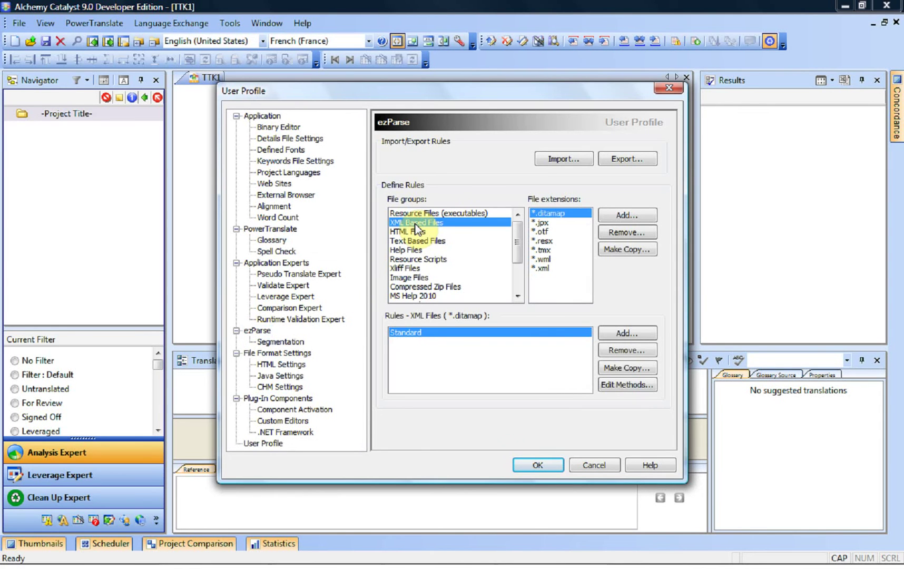
pyautogui.click(543, 268)
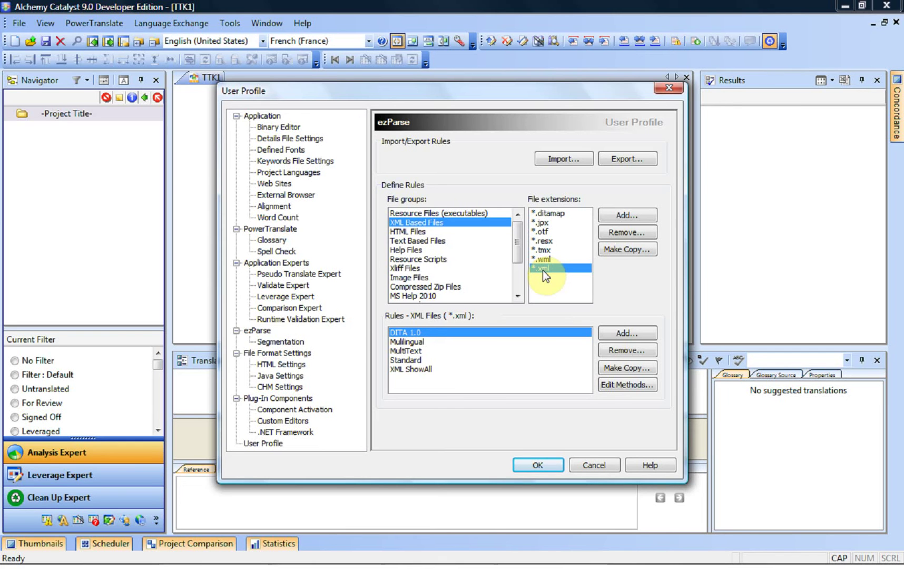
pyautogui.click(632, 337)
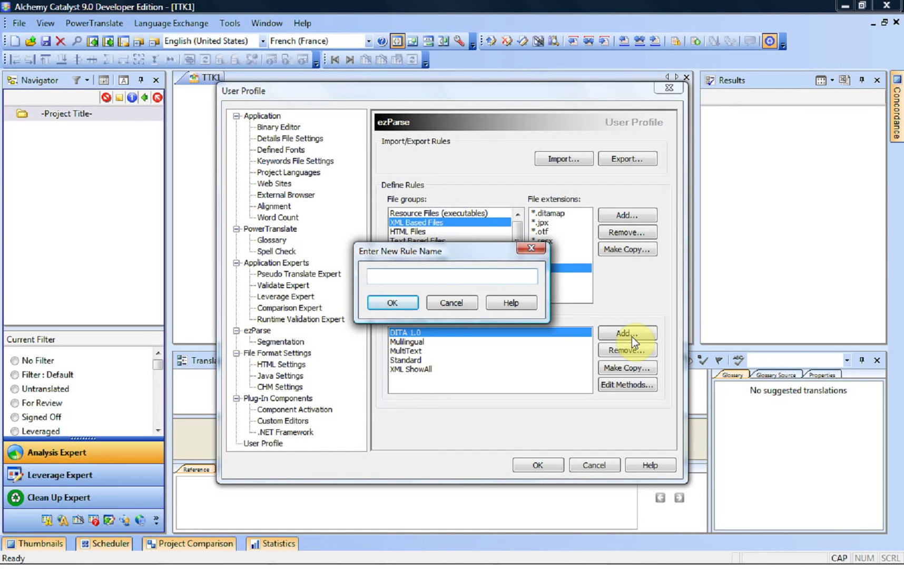
# Step: Name the new XML rule MultiLingualDemo
pyautogui.write('xmlte')
pyautogui.press('BackSpace')
pyautogui.press('BackSpace')
pyautogui.press('BackSpace')
pyautogui.press('BackSpace')
pyautogui.press('BackSpace')
pyautogui.press('capslock')
pyautogui.write('Multi')
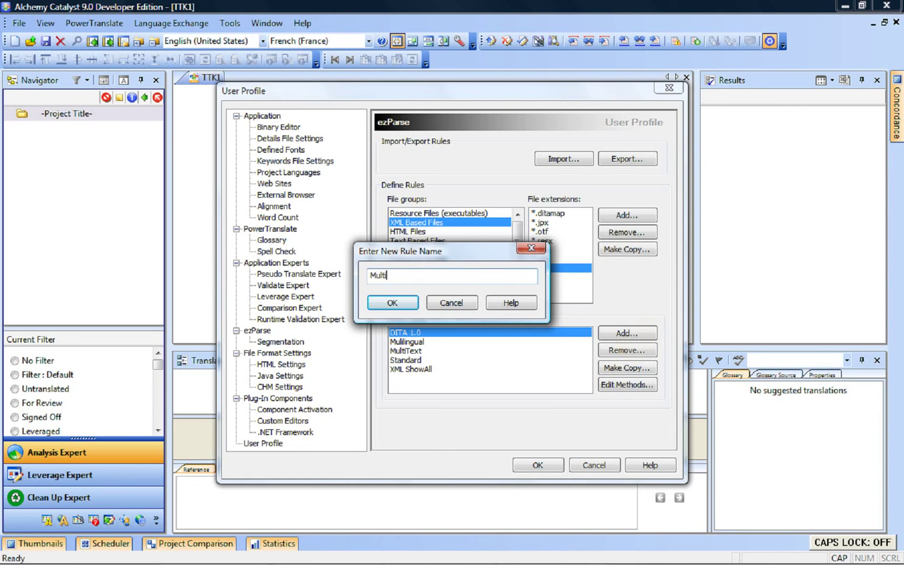
pyautogui.write('Lin')
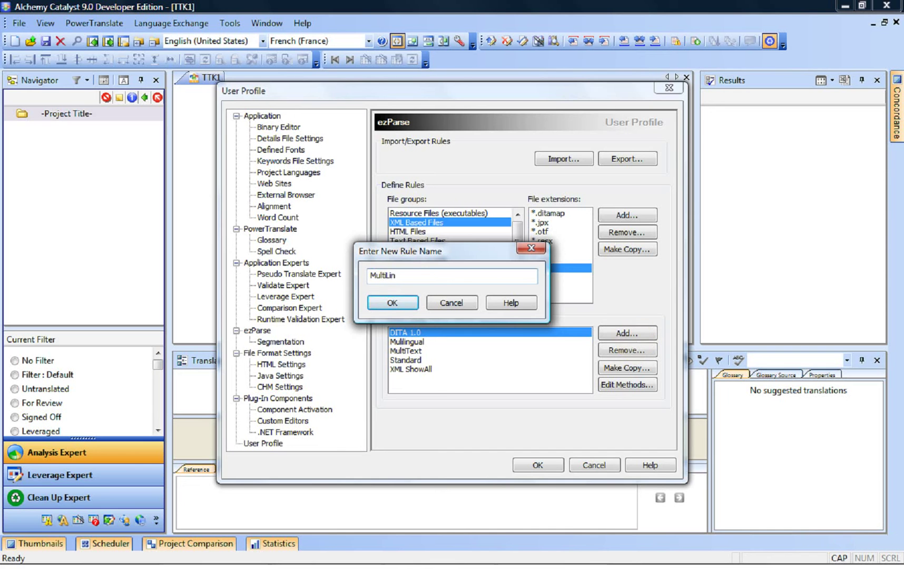
pyautogui.write('gualDemo')
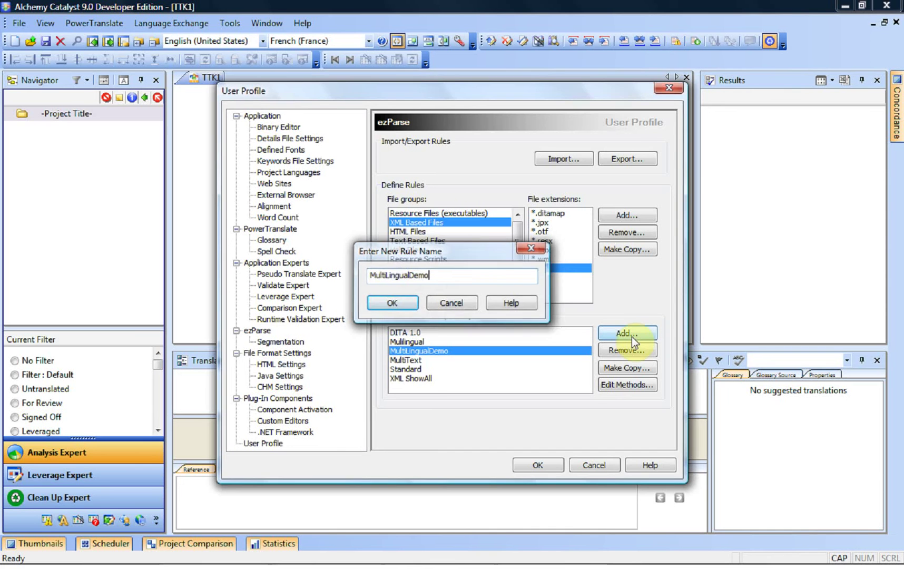
pyautogui.press('Return')
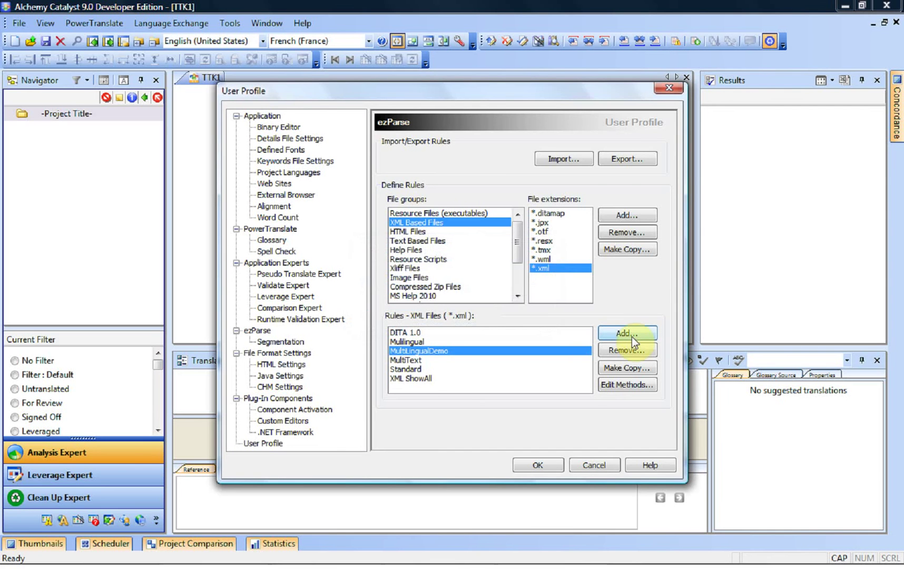
# Step: Open the rule's methods editor full screen and browse for a template file
pyautogui.click(617, 385)
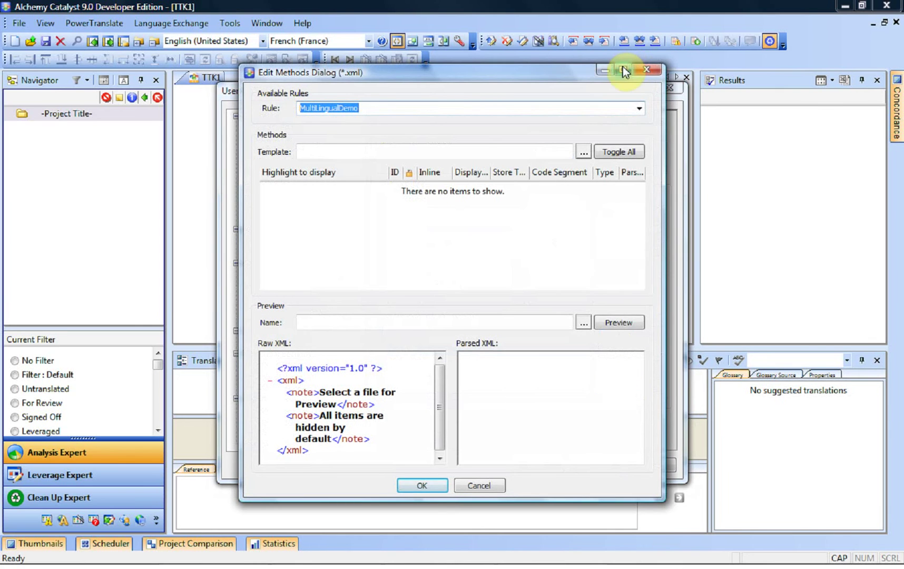
pyautogui.click(623, 70)
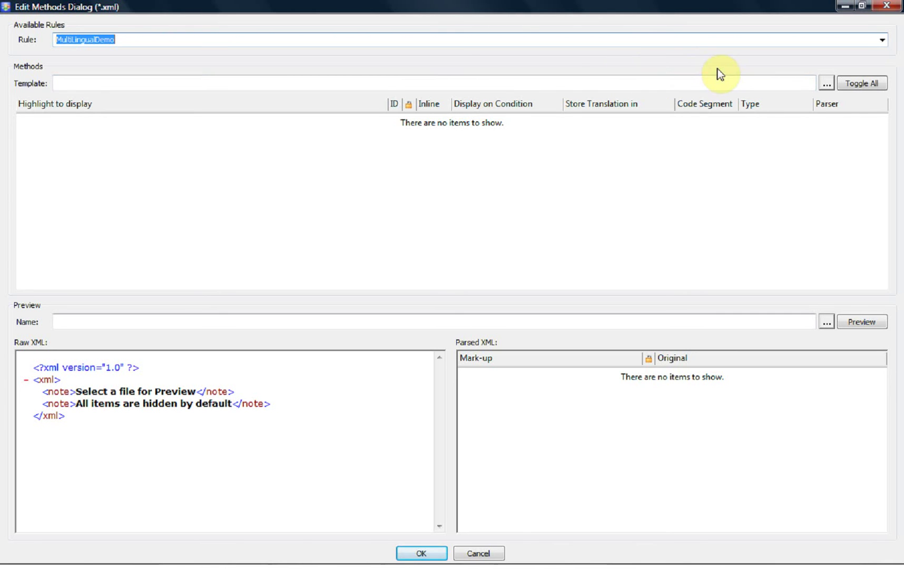
pyautogui.click(826, 84)
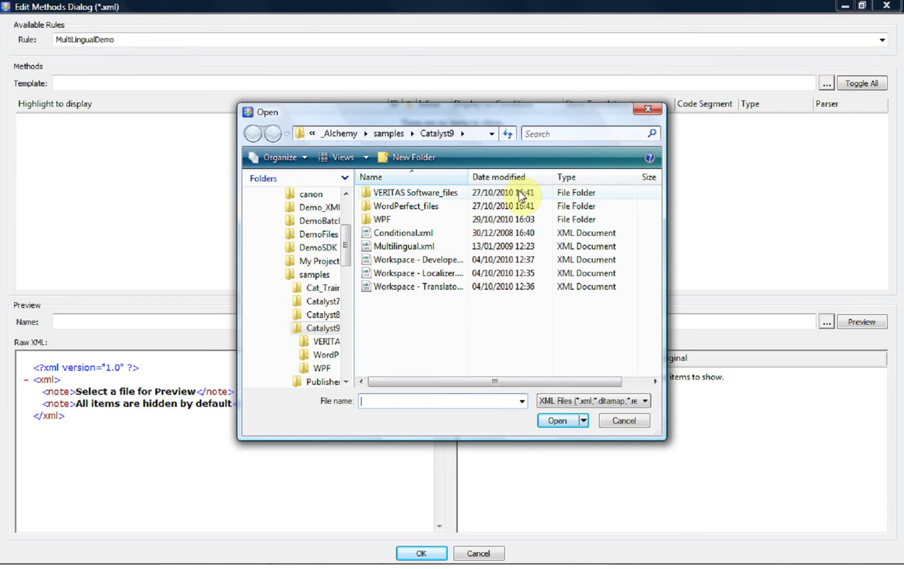
# Step: Load Multilingual.xml as the template, preview its raw XML, and bring String and Text into view
pyautogui.click(422, 247)
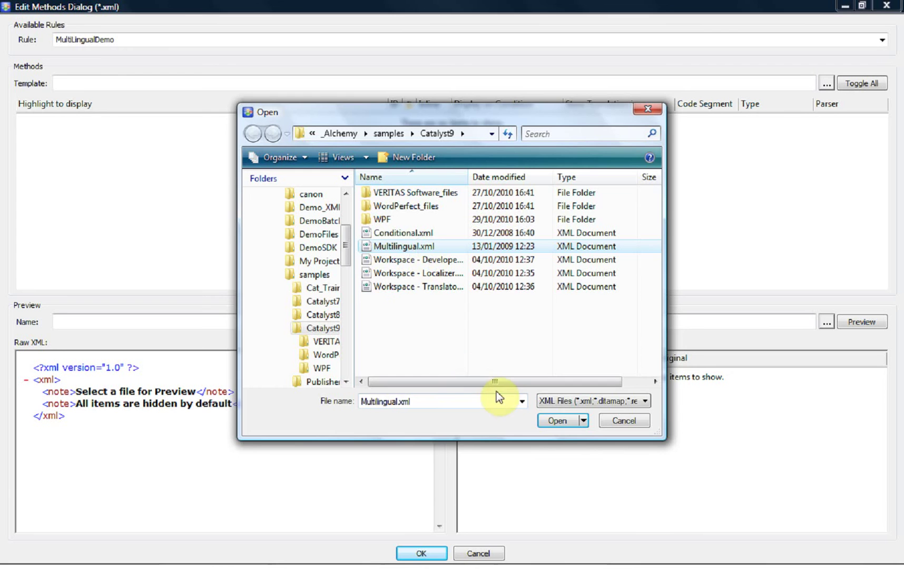
pyautogui.click(556, 426)
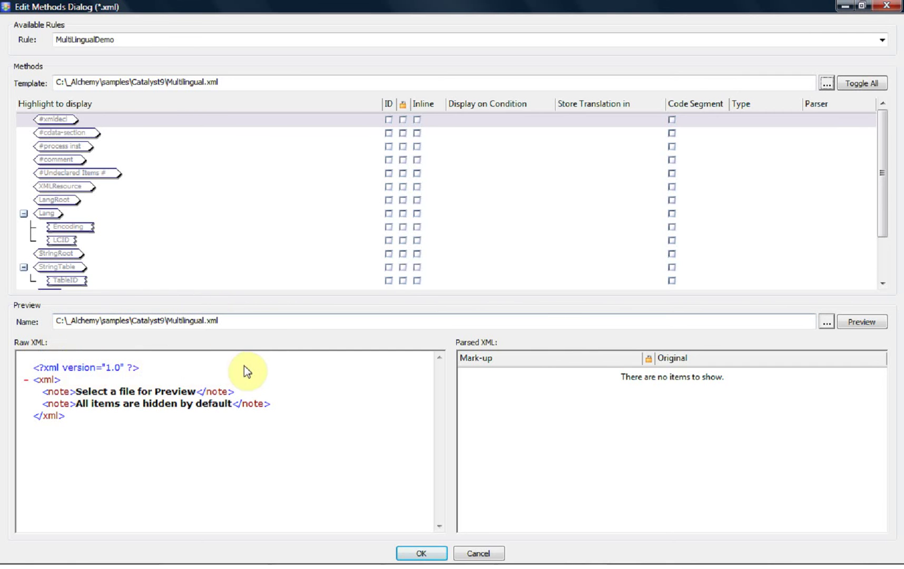
pyautogui.click(861, 325)
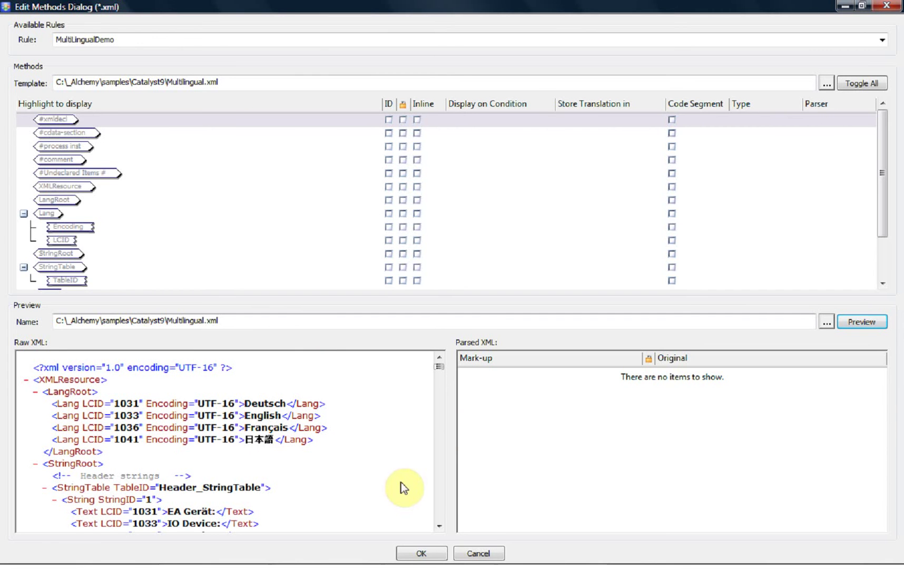
pyautogui.scroll(-20, 437, 490)
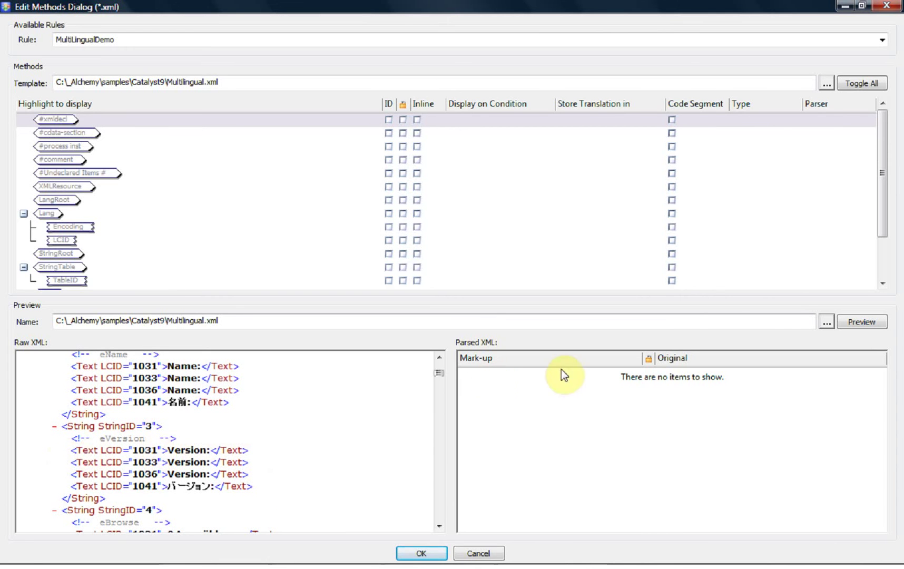
pyautogui.click(883, 262)
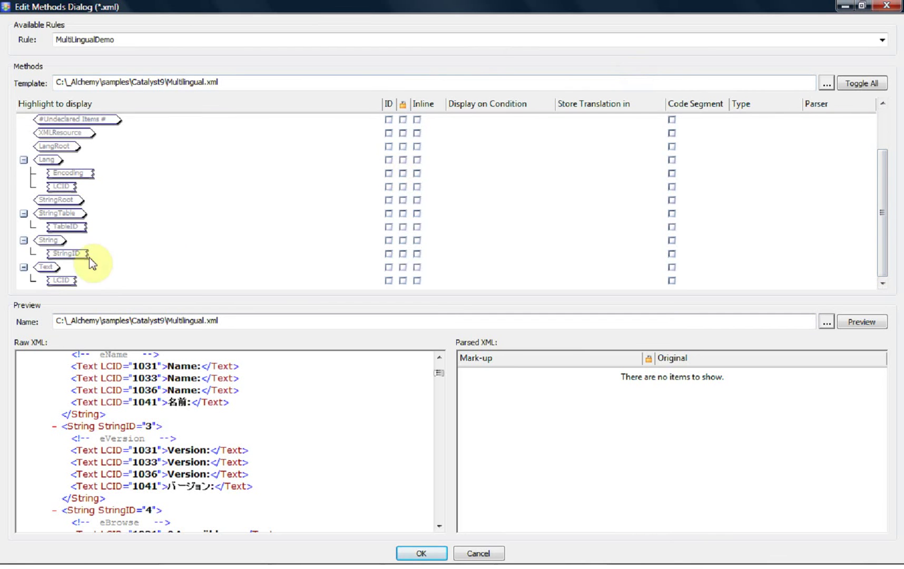
# Step: Highlight the Text element and preview Multilingual.xml parsed into XMLResource, String and Text items
pyautogui.click(50, 268)
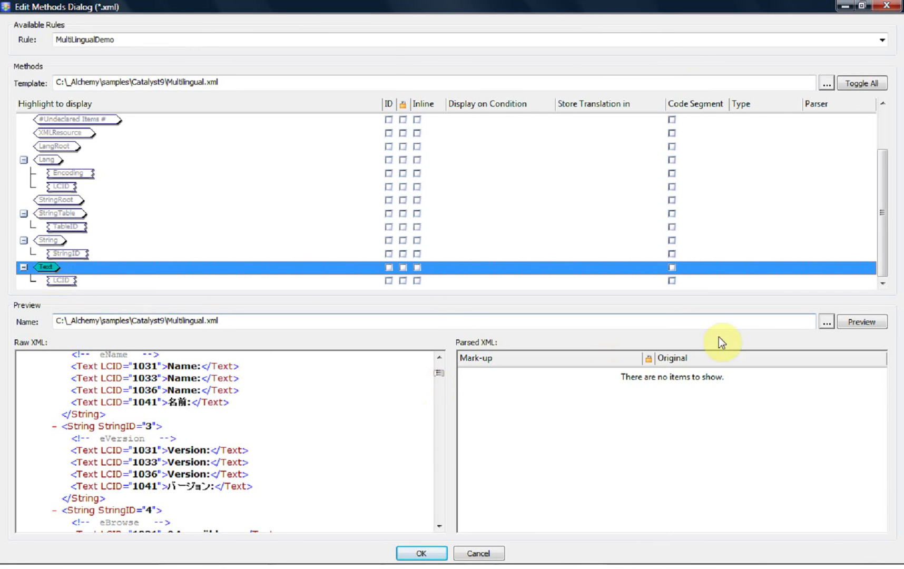
pyautogui.click(843, 322)
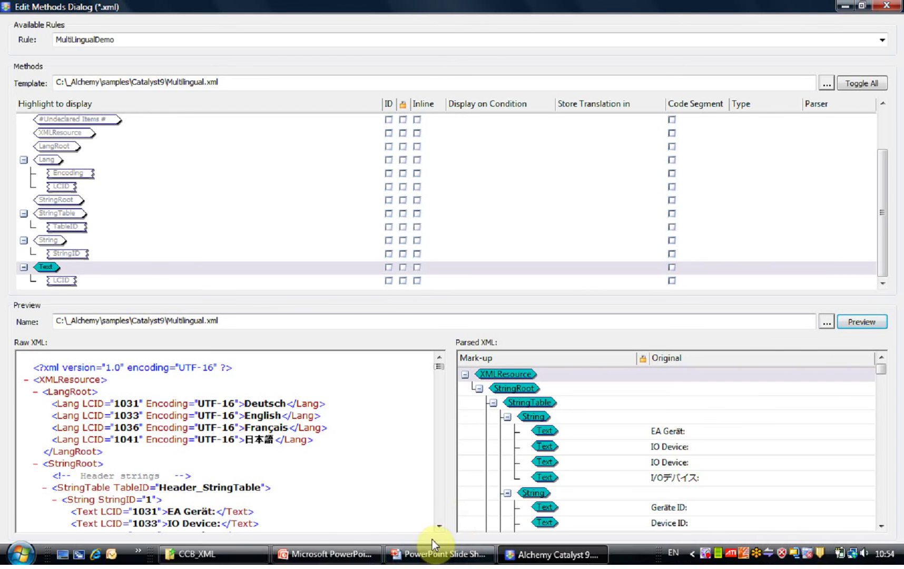
pyautogui.click(439, 527)
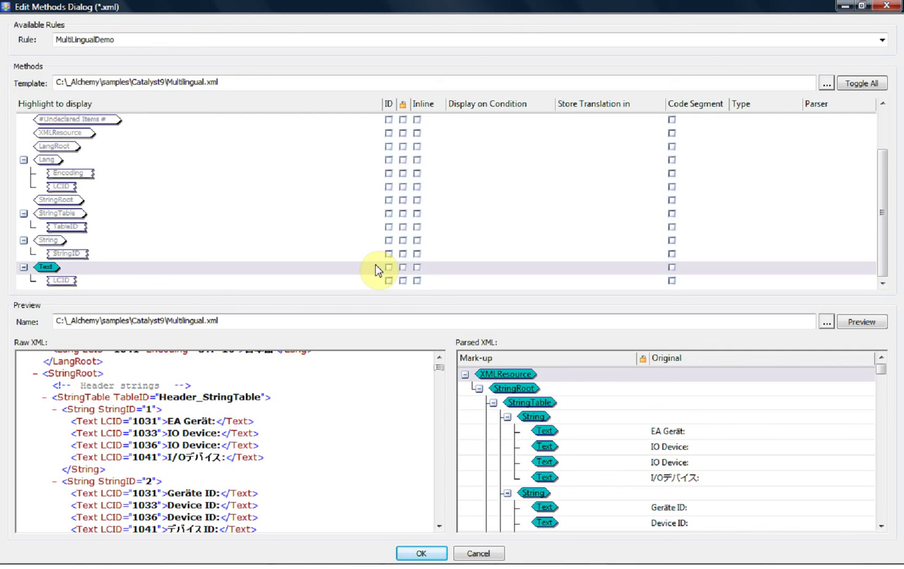
# Step: Highlight and lock the StringID attribute, then preview the locked StringID values 1 and 2
pyautogui.click(387, 267)
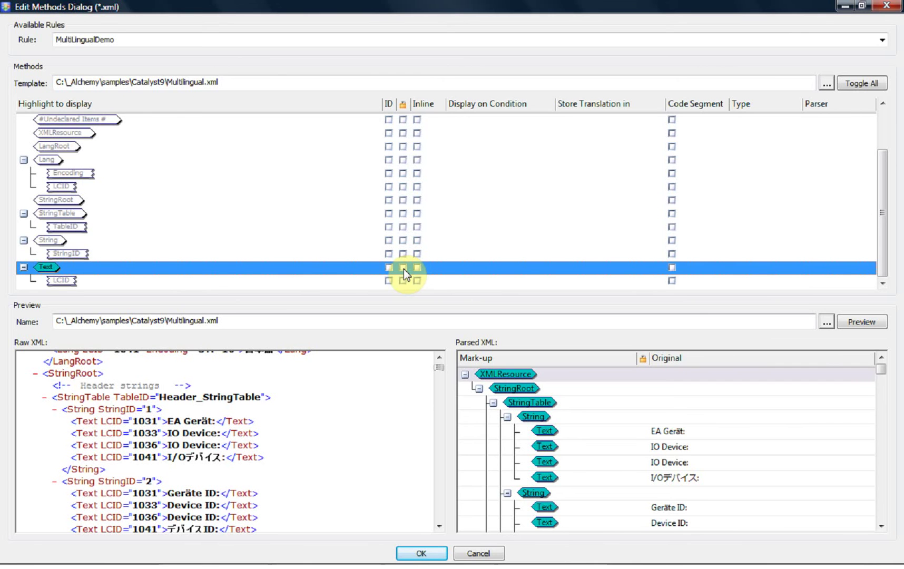
pyautogui.click(58, 253)
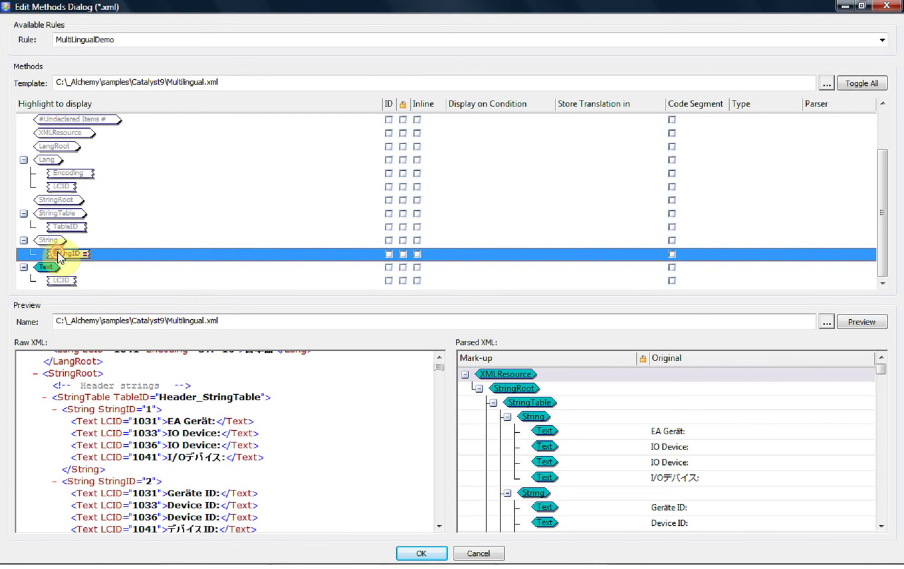
pyautogui.click(403, 254)
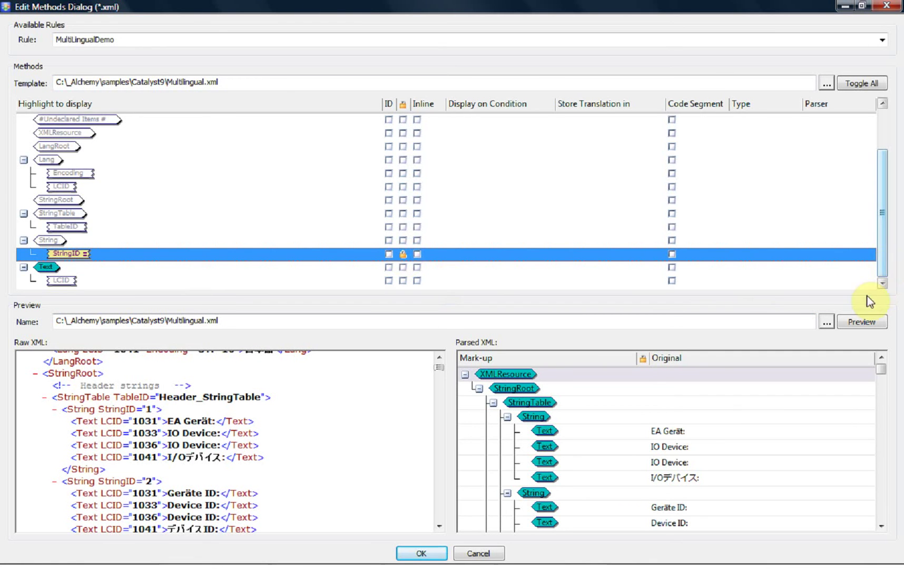
pyautogui.click(862, 322)
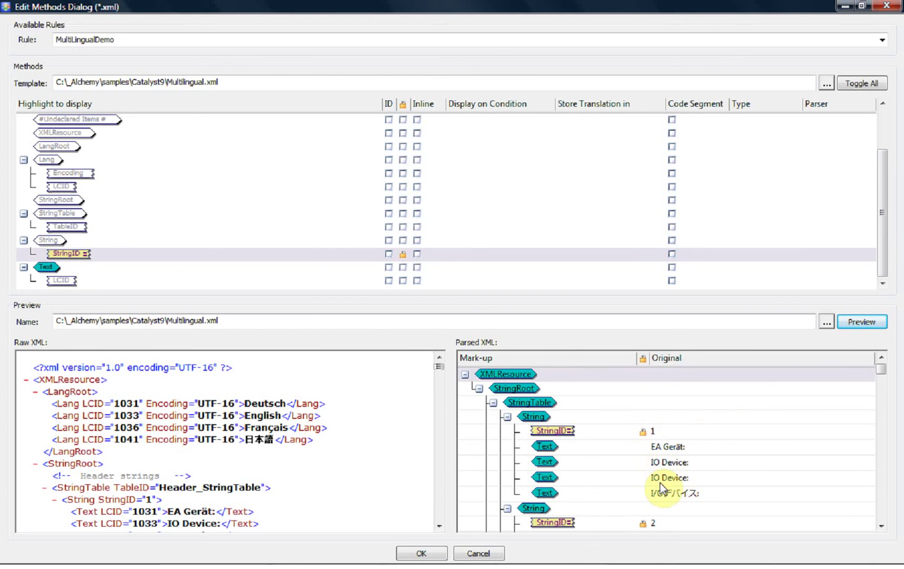
# Step: Unlock StringID and turn off its highlight, returning to the Text element's settings
pyautogui.click(404, 256)
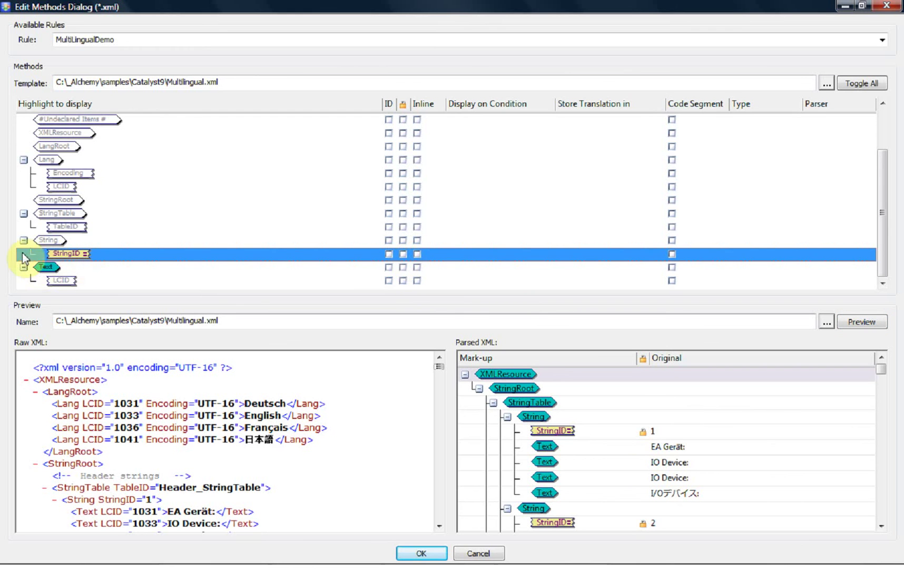
pyautogui.click(58, 242)
pyautogui.click(68, 255)
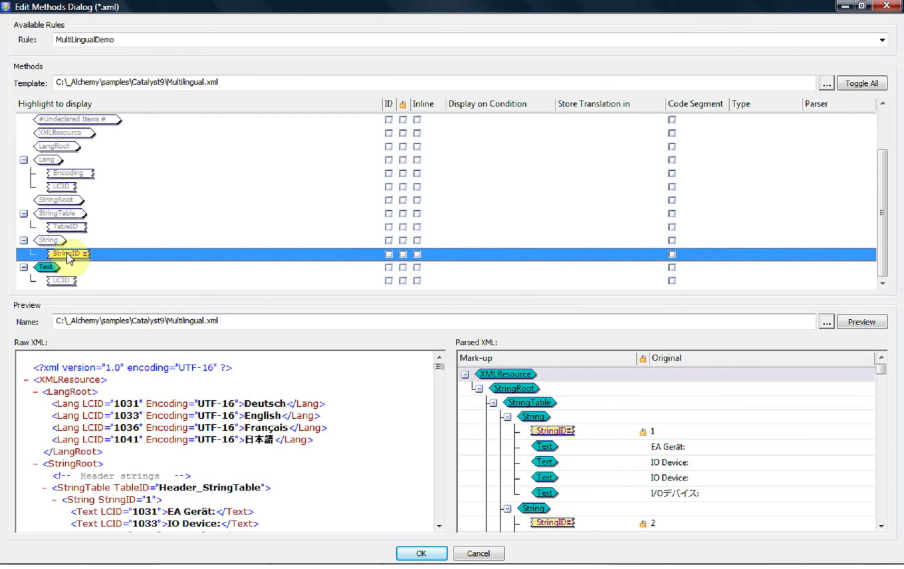
pyautogui.click(673, 267)
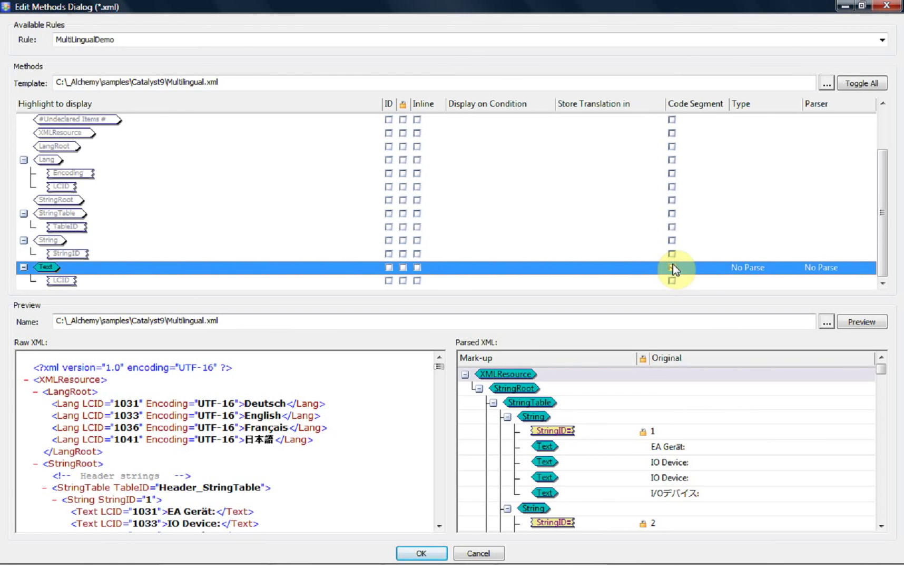
# Step: Set the Text element's parser to Javascript, clear Code Segment, and refresh the preview
pyautogui.click(673, 268)
pyautogui.click(749, 269)
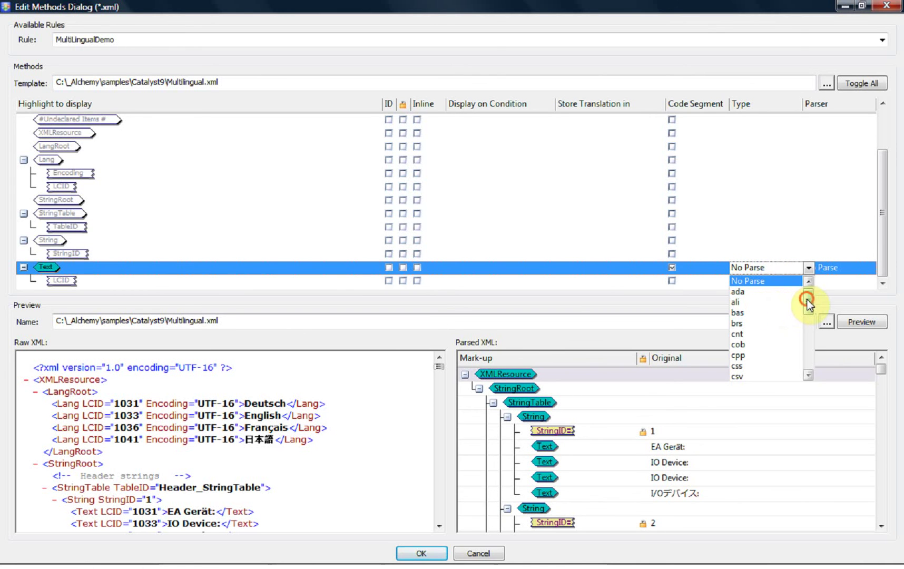
pyautogui.moveTo(808, 299); pyautogui.dragTo(810, 343)
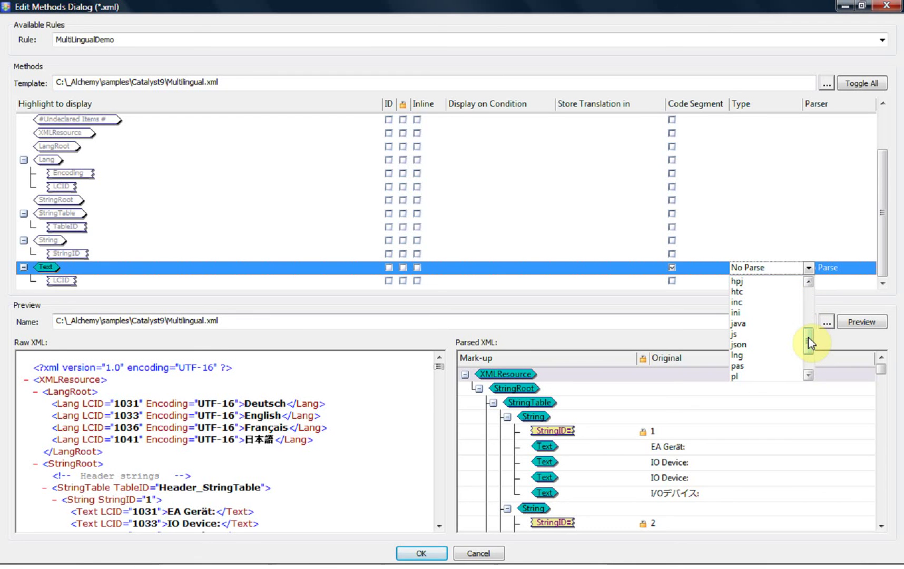
pyautogui.click(754, 334)
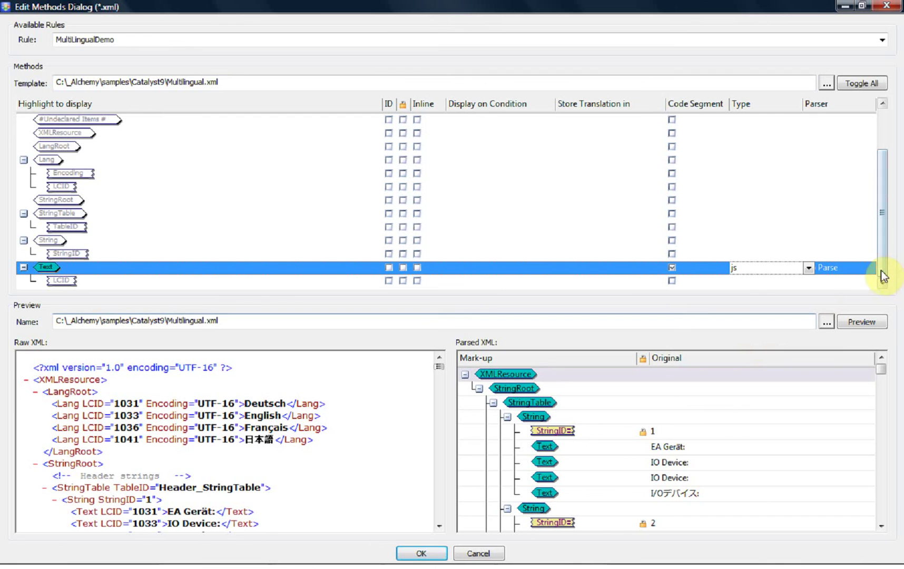
pyautogui.click(866, 268)
pyautogui.click(867, 268)
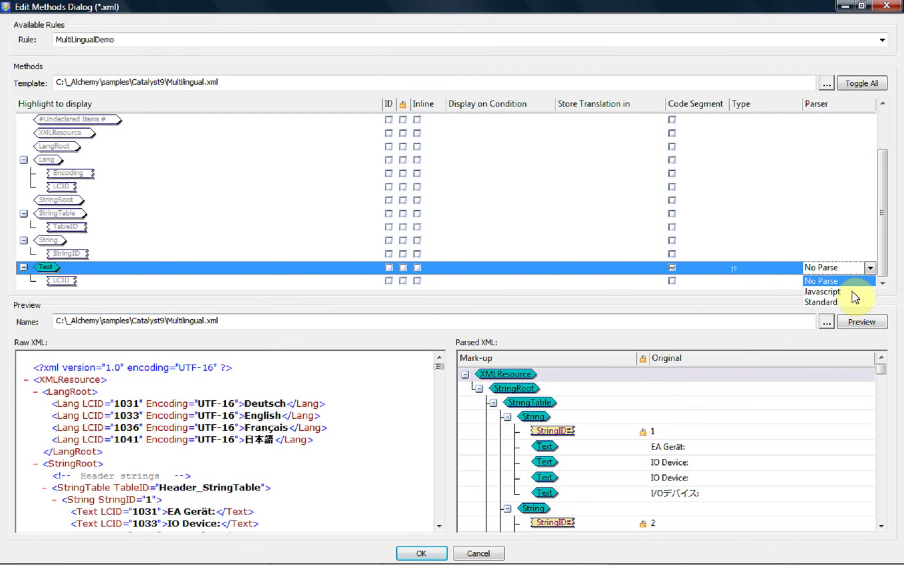
pyautogui.click(853, 291)
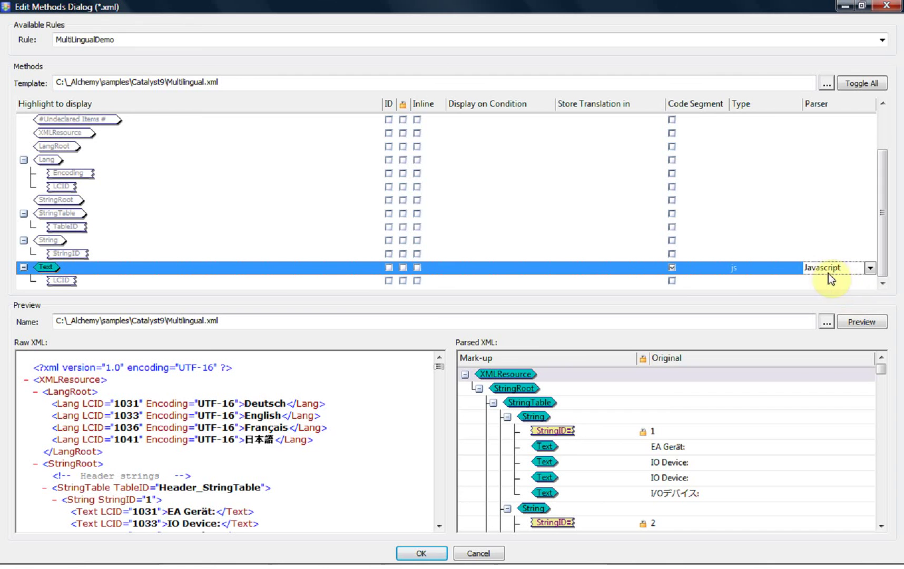
pyautogui.click(671, 268)
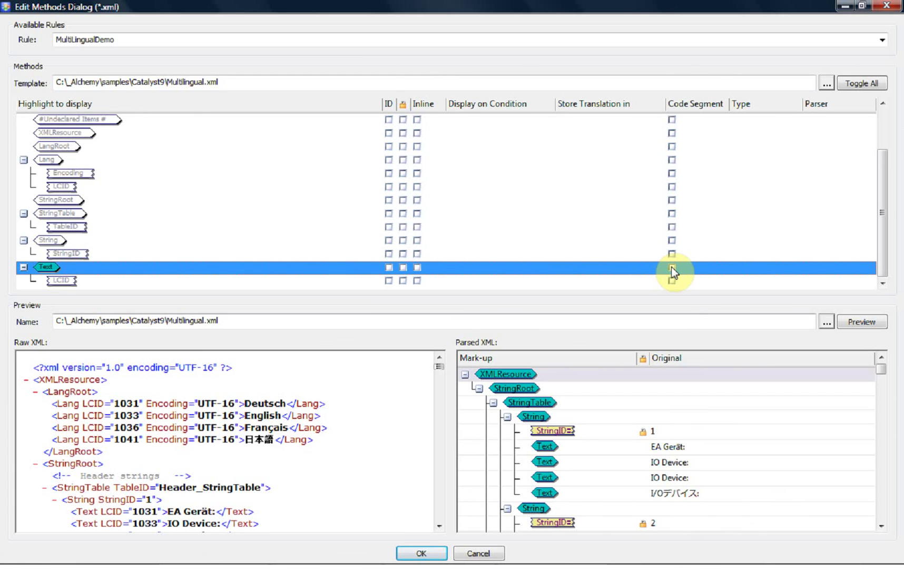
pyautogui.click(847, 319)
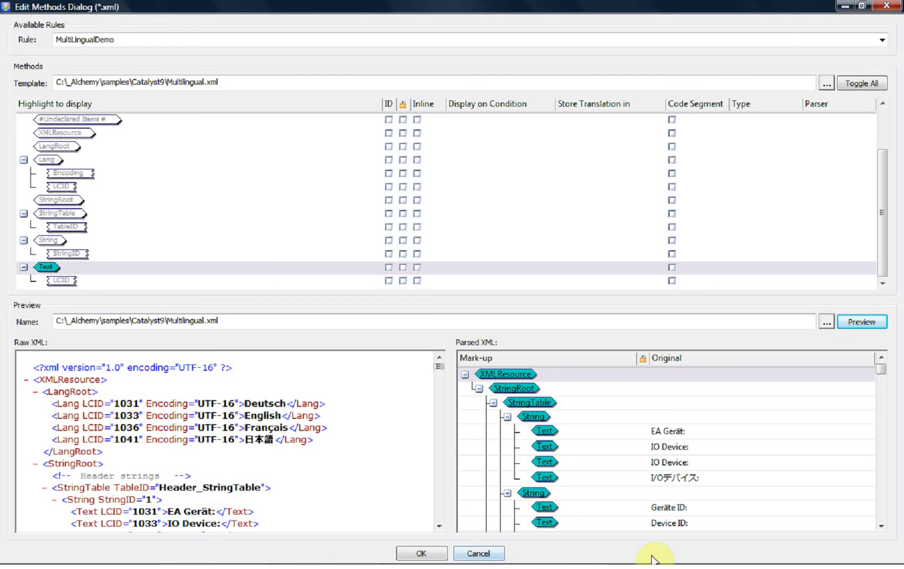
# Step: Scroll through the four-language parsed and raw strings, then begin editing Text's display condition
pyautogui.click(882, 526)
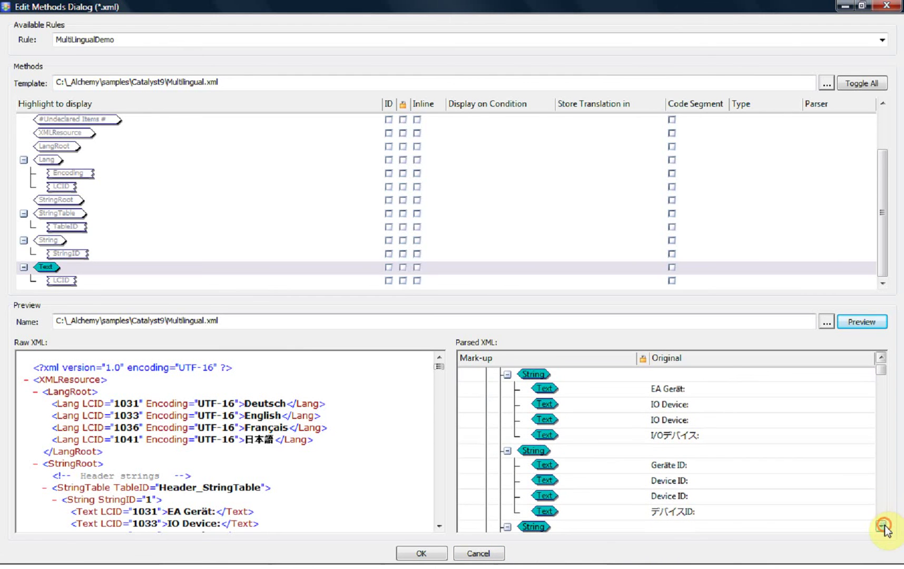
pyautogui.click(439, 525)
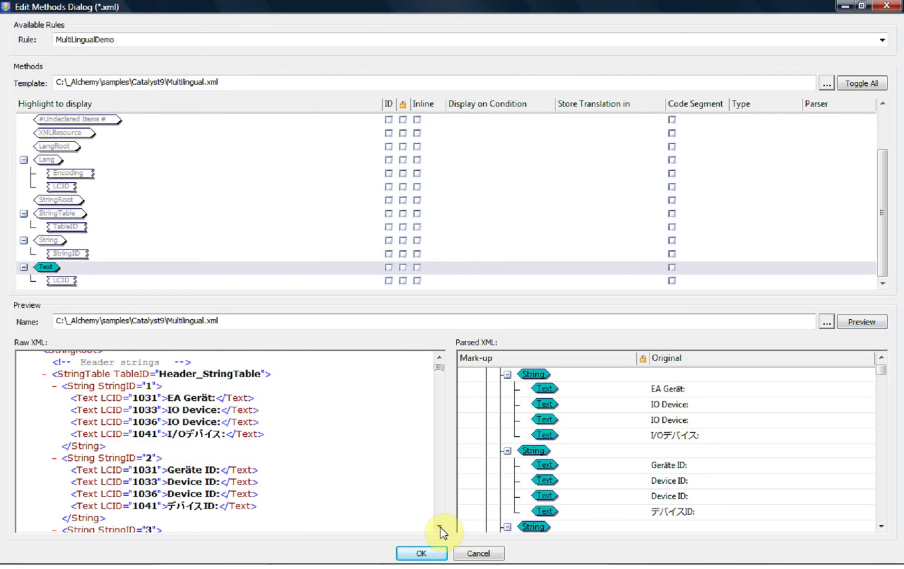
pyautogui.click(456, 265)
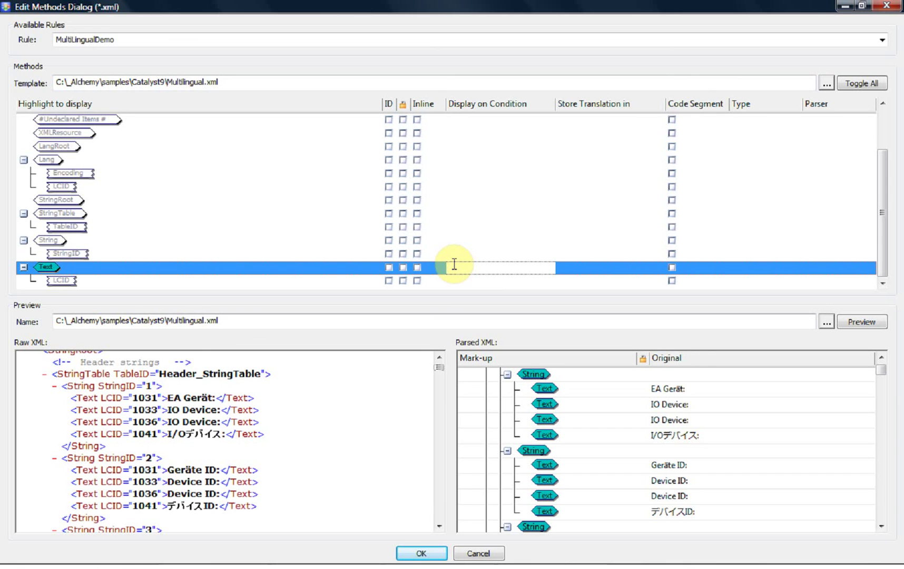
pyautogui.write('@LCID=')
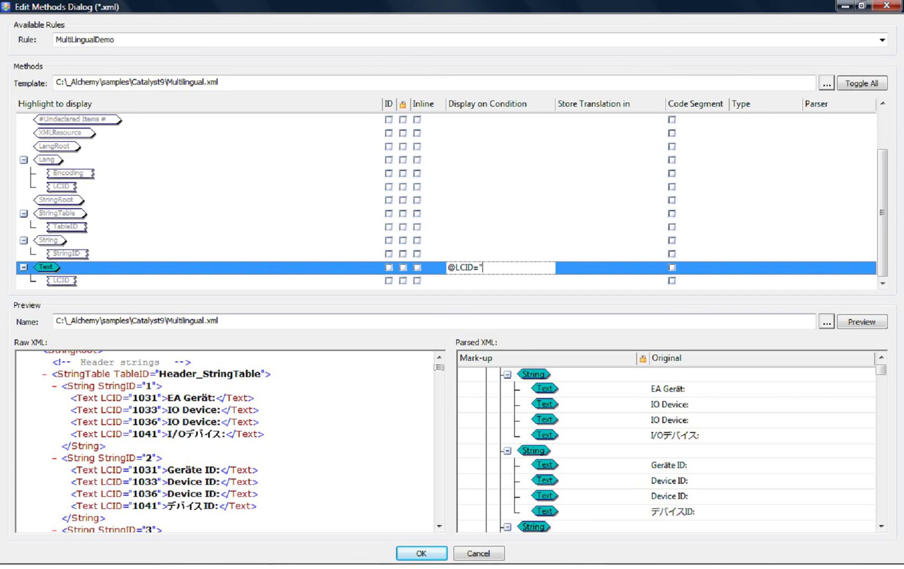
pyautogui.write('1033"')
pyautogui.click(511, 279)
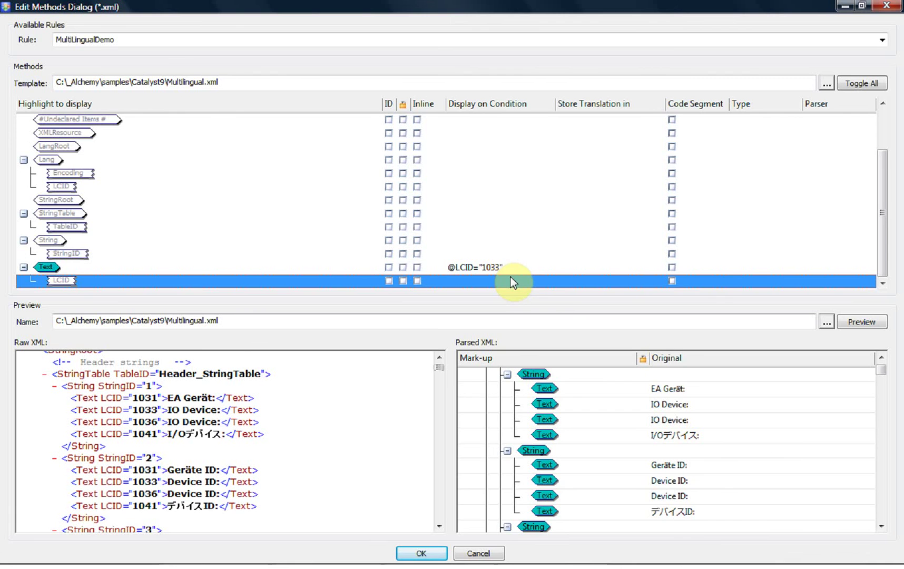
pyautogui.click(864, 322)
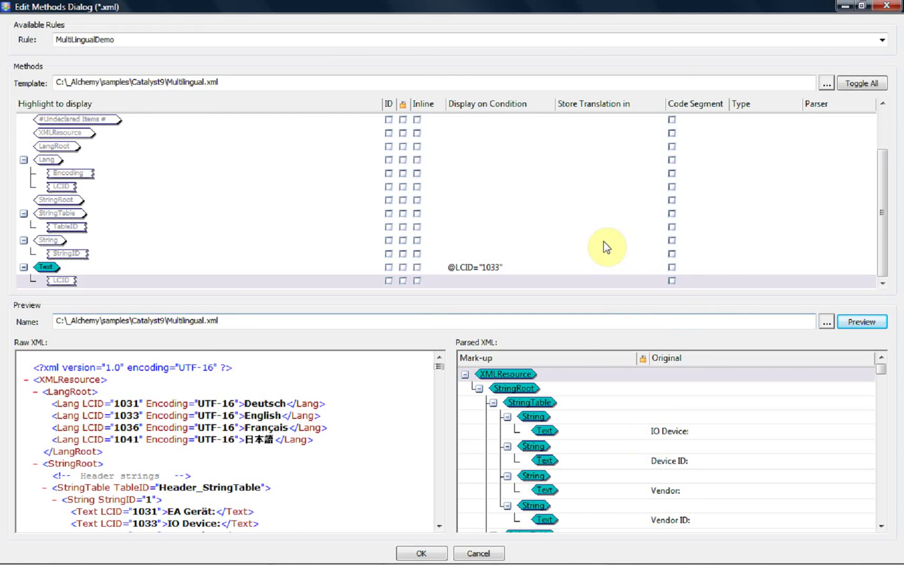
# Step: Select the Text row and scroll the raw XML, confirming only English strings like IO Device: remain
pyautogui.click(576, 272)
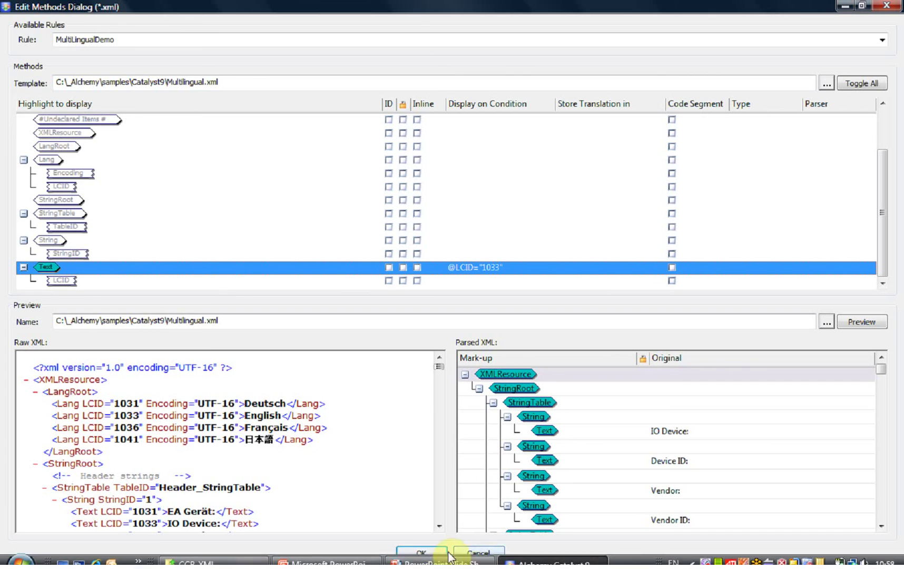
pyautogui.click(439, 526)
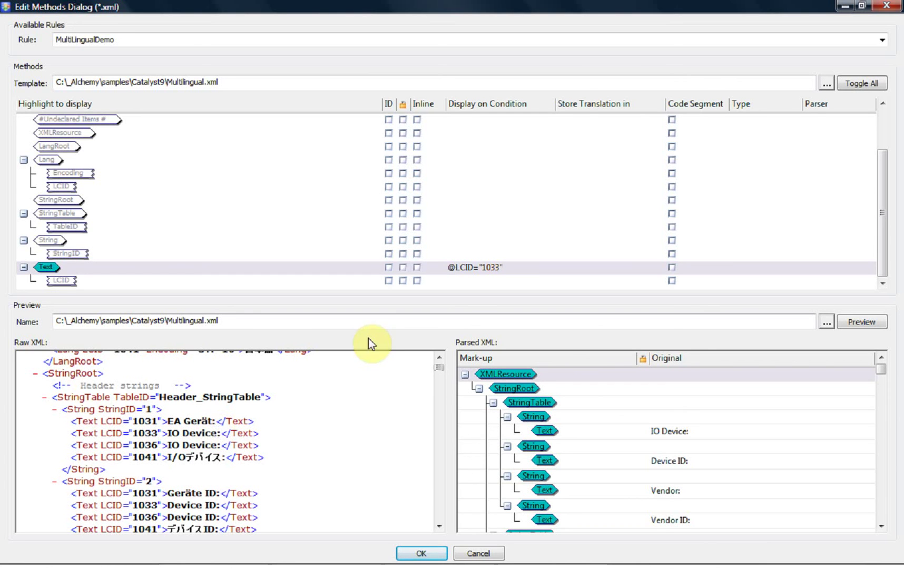
pyautogui.click(571, 267)
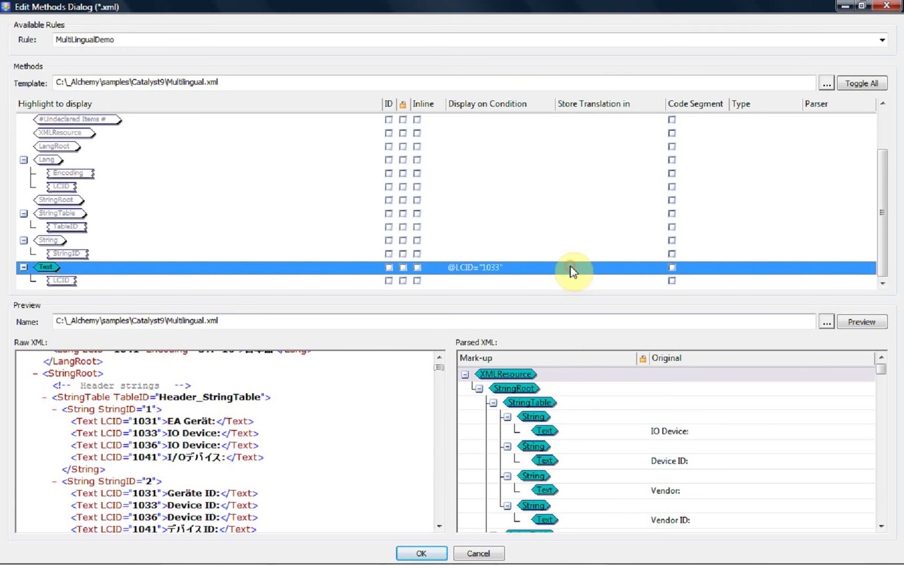
pyautogui.click(572, 269)
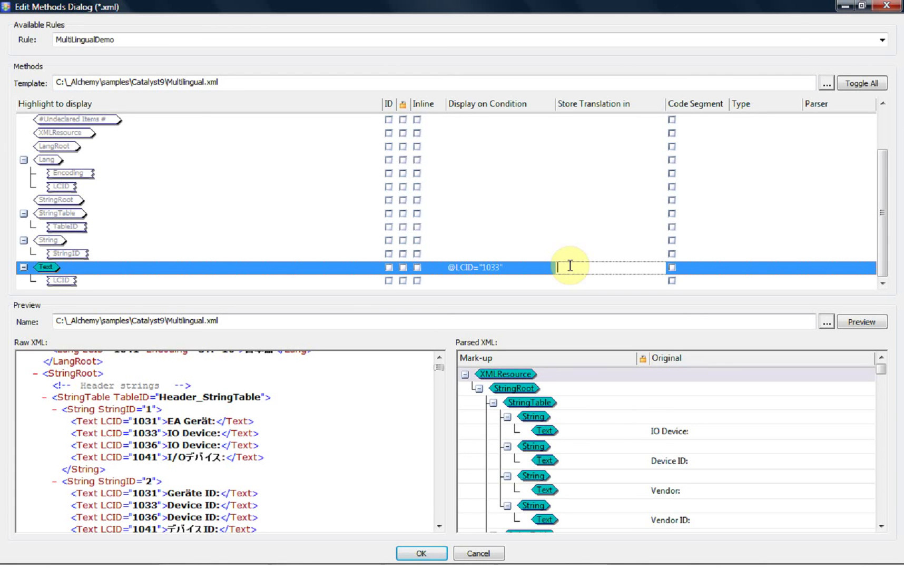
pyautogui.write('../')
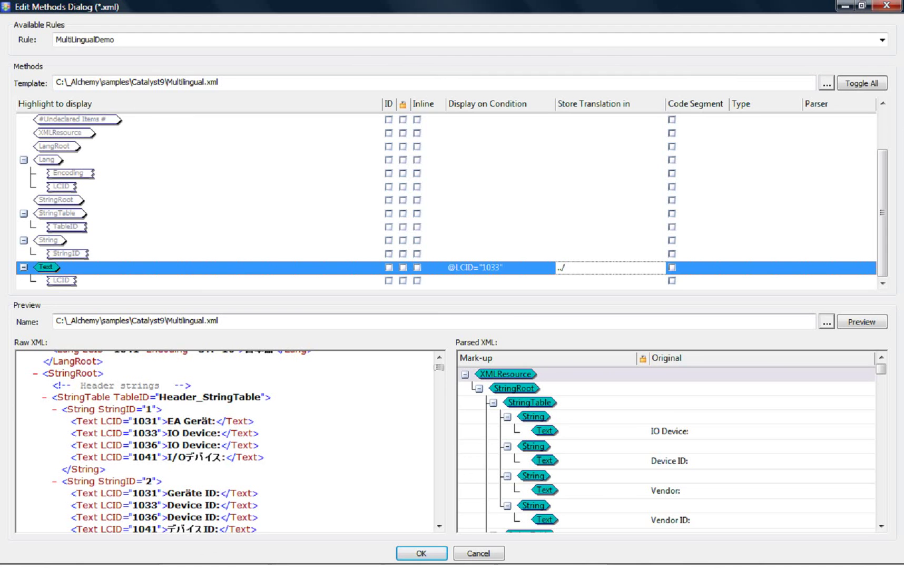
pyautogui.write('Text')
pyautogui.write('[]')
pyautogui.write('@')
pyautogui.write('LCI')
pyautogui.write('D="1')
pyautogui.write('036')
pyautogui.write('"')
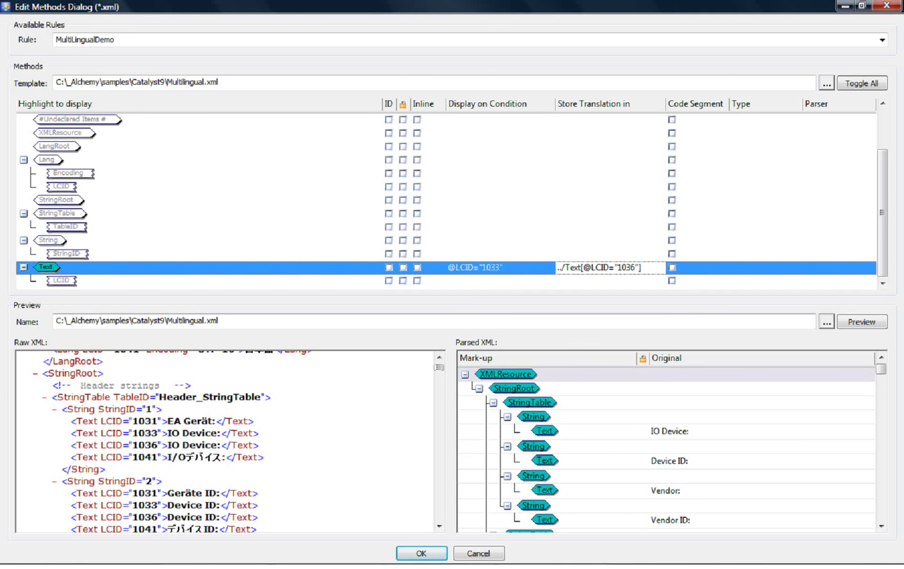
pyautogui.click(586, 201)
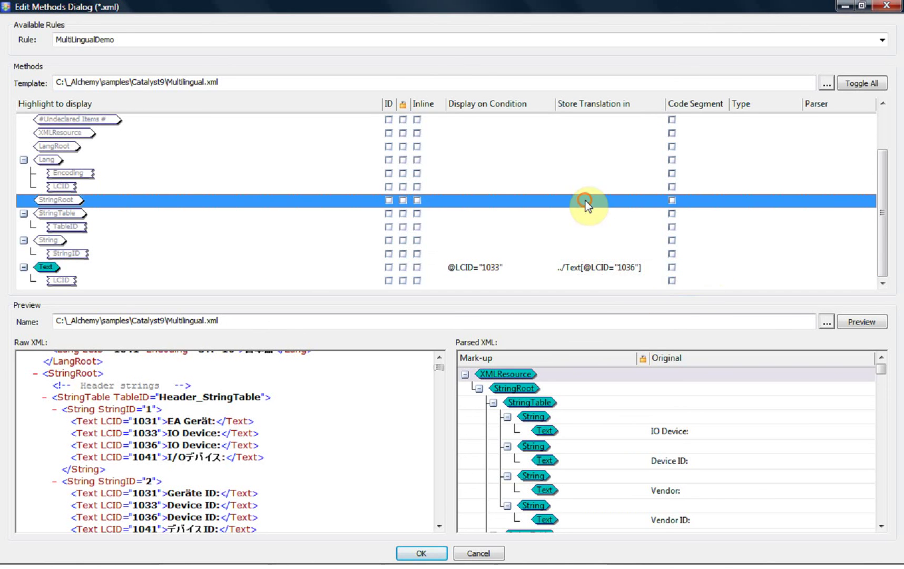
pyautogui.click(859, 318)
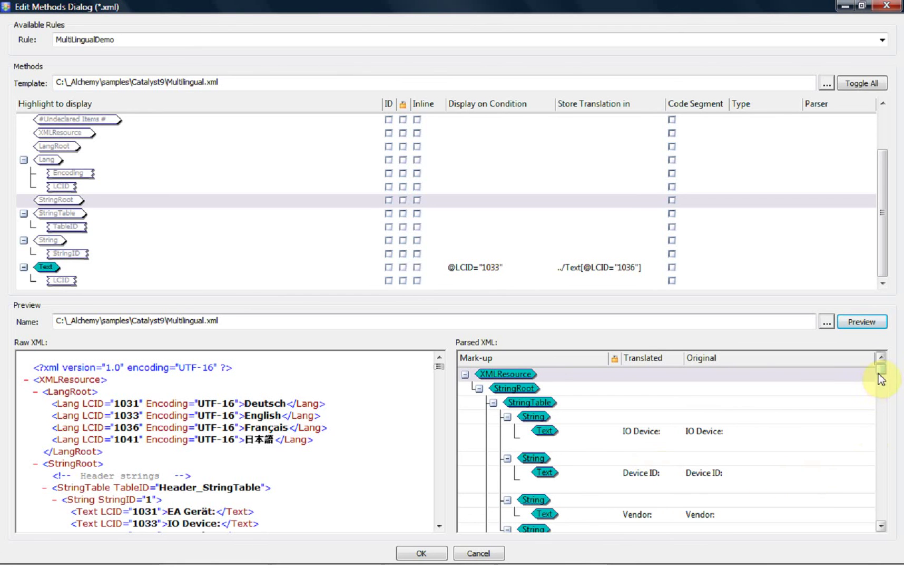
# Step: Check the French translations in the Parsed XML tree, then save the MultiLingualDemo methods
pyautogui.moveTo(880, 372); pyautogui.dragTo(884, 411)
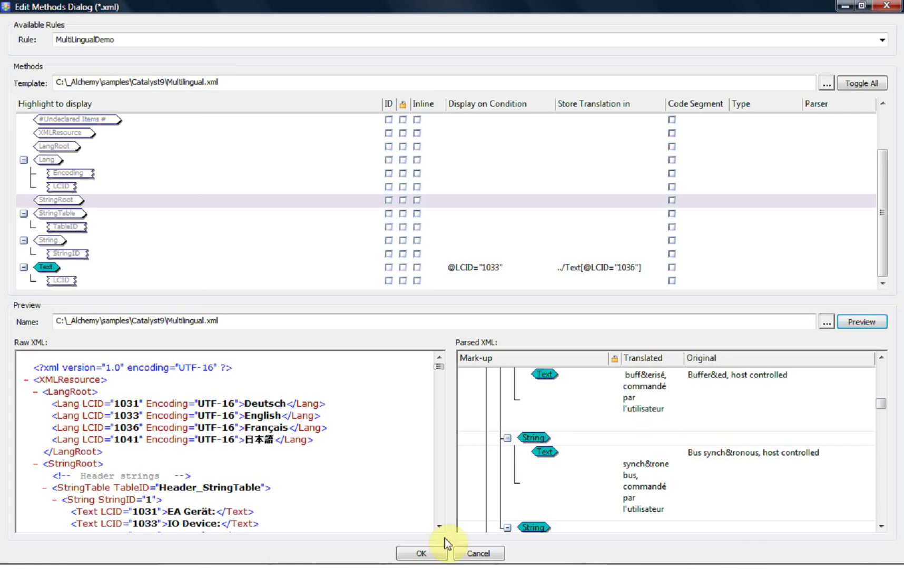
pyautogui.click(419, 553)
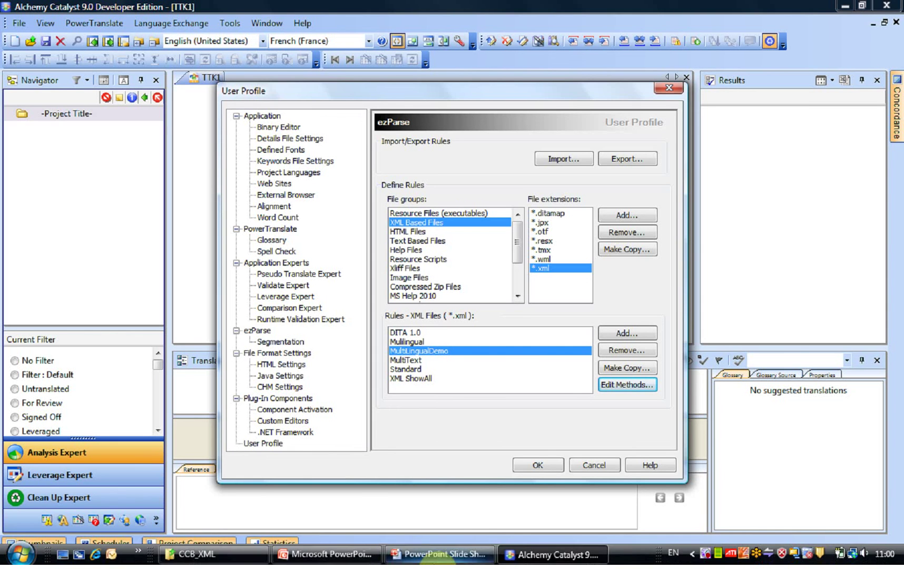
# Step: Accept the User Profile and insert Multilingual.xml into the project with the MultiLingualDemo rule
pyautogui.click(535, 464)
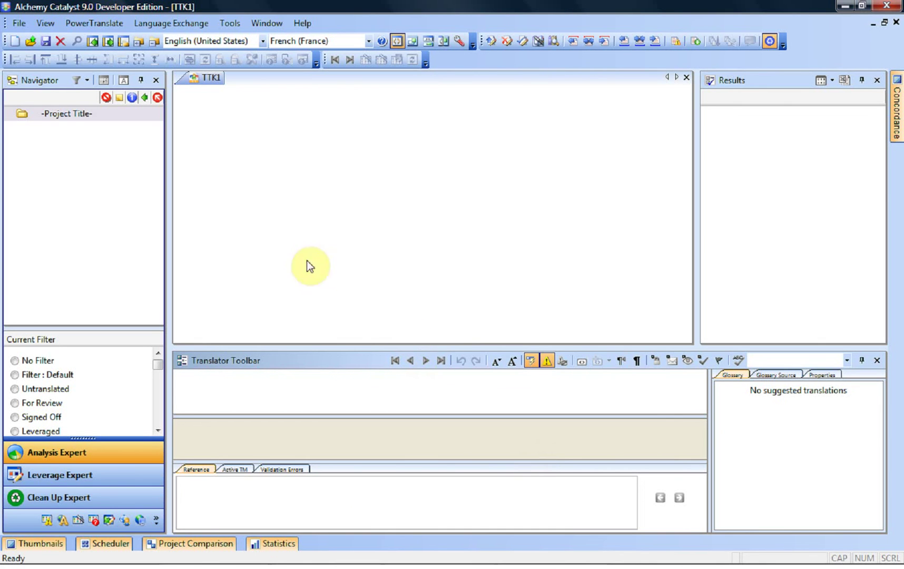
pyautogui.rightClick(64, 116)
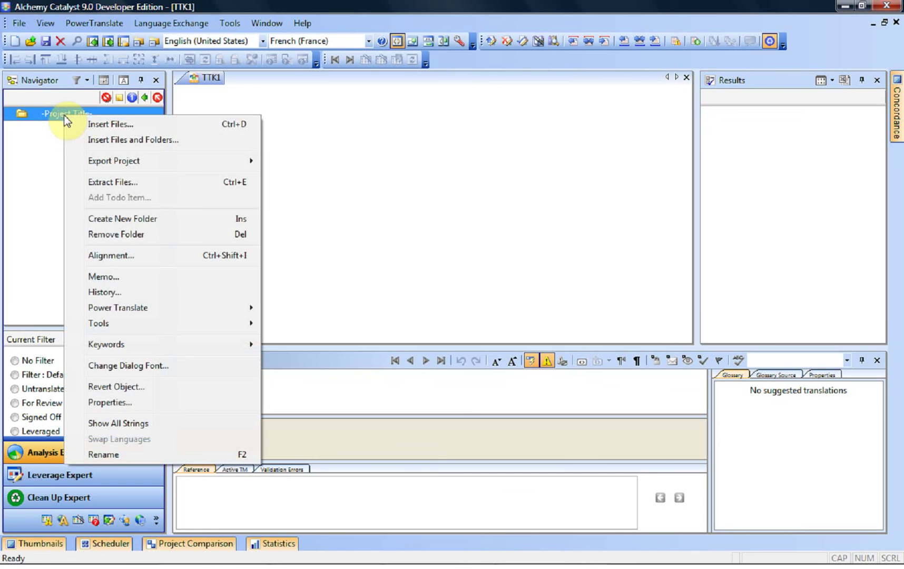
pyautogui.click(79, 124)
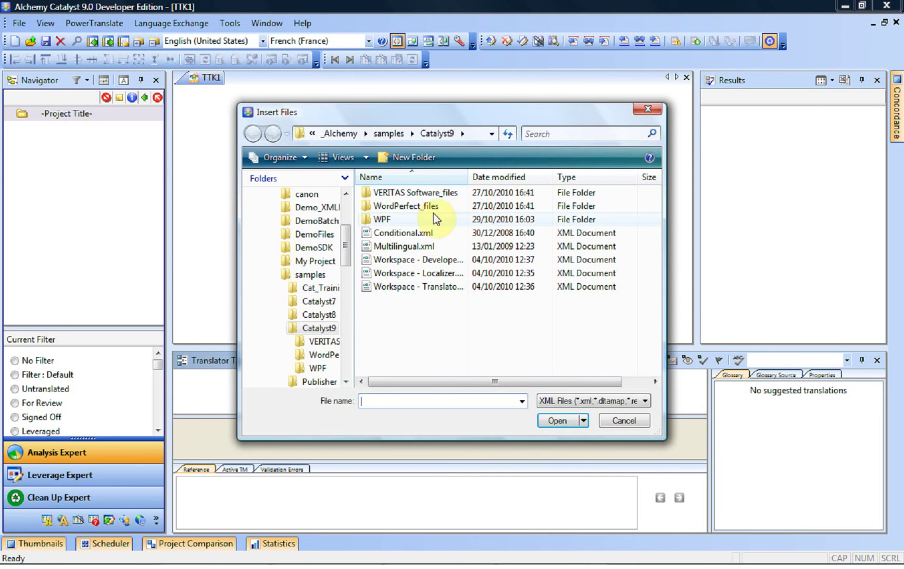
pyautogui.click(403, 247)
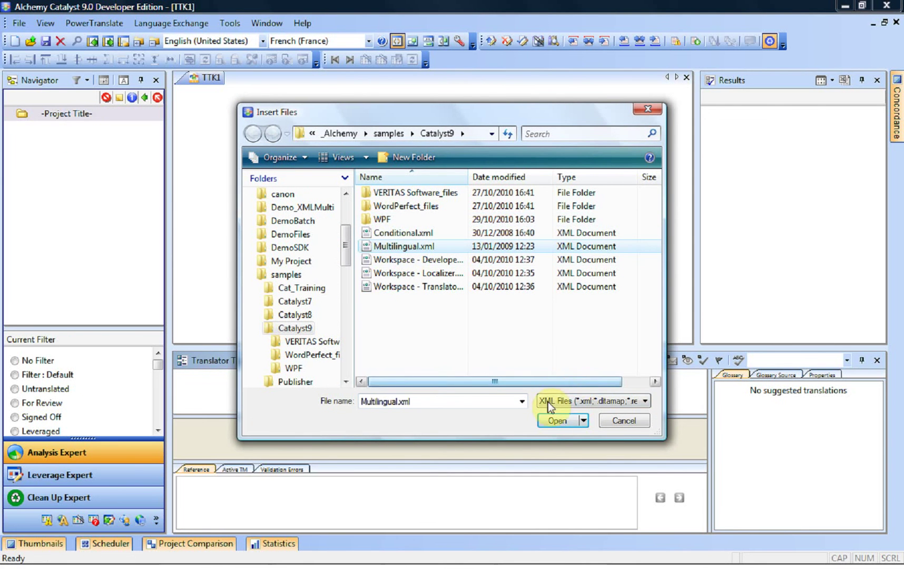
pyautogui.click(557, 421)
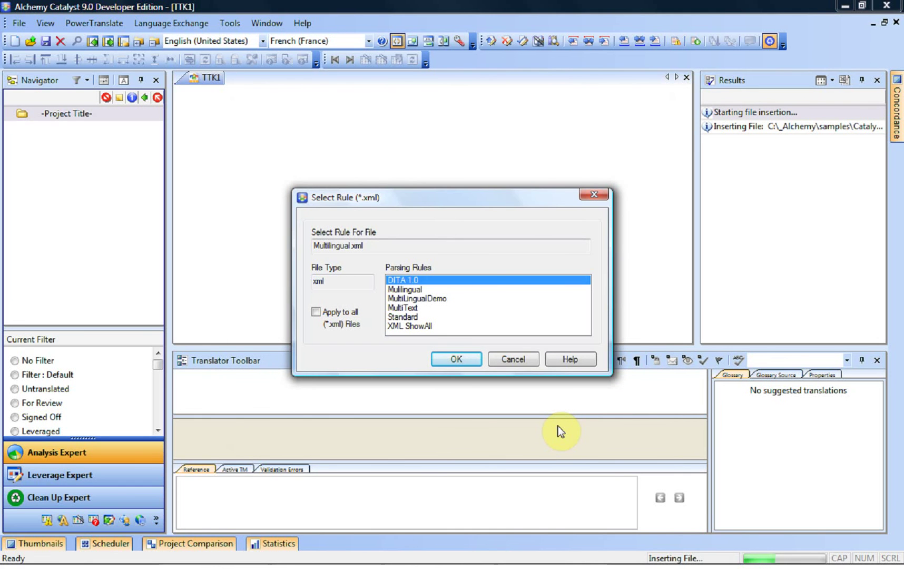
pyautogui.click(450, 298)
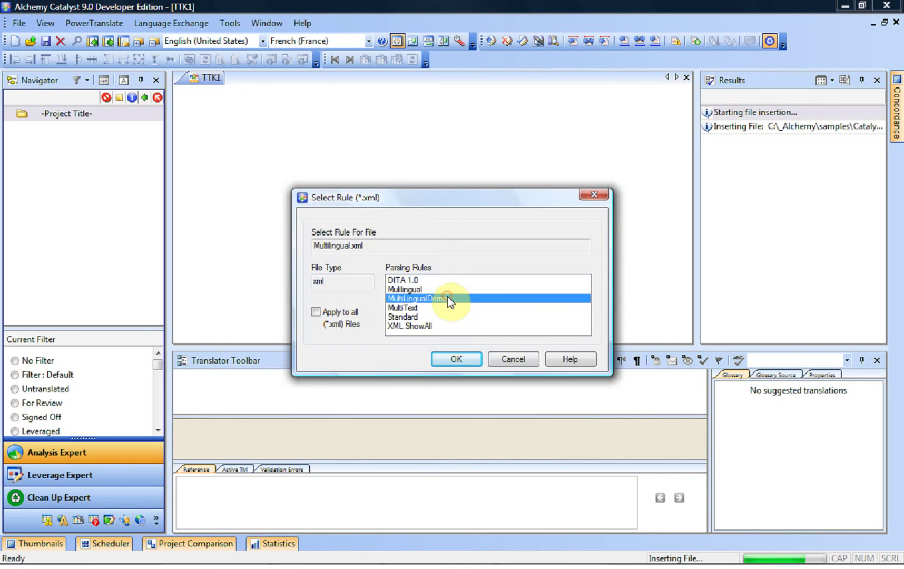
pyautogui.click(452, 354)
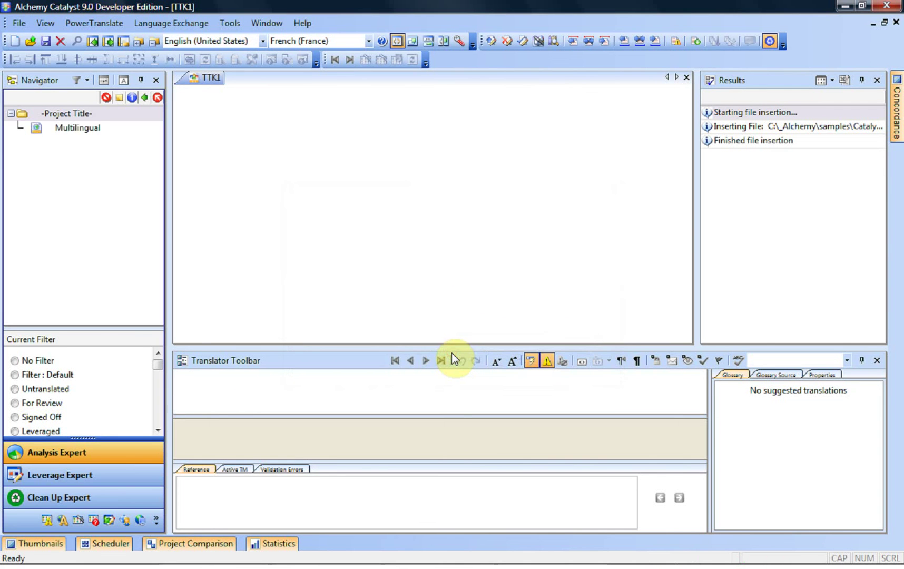
# Step: Open Multilingual to see Master Settings paired with Paramètres du maître
pyautogui.doubleClick(91, 127)
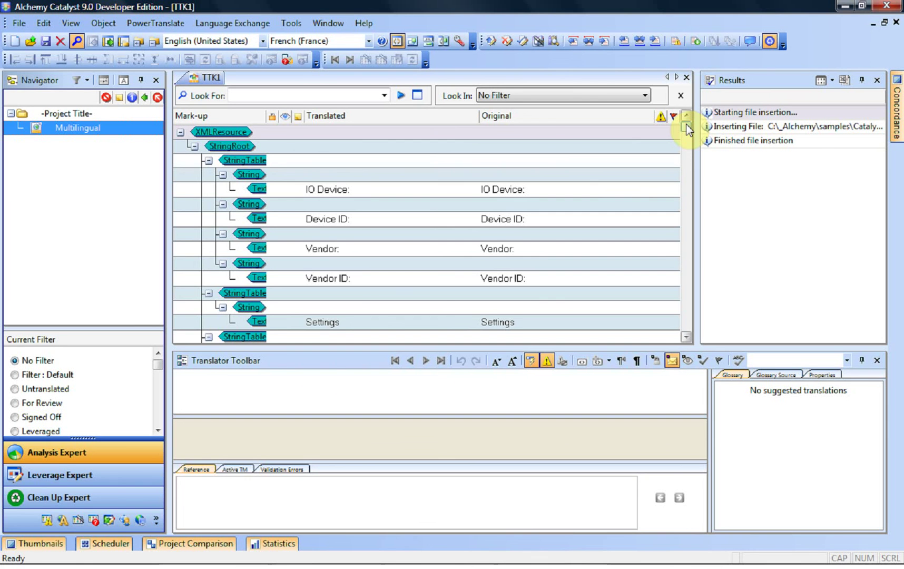
pyautogui.moveTo(685, 124); pyautogui.dragTo(689, 157)
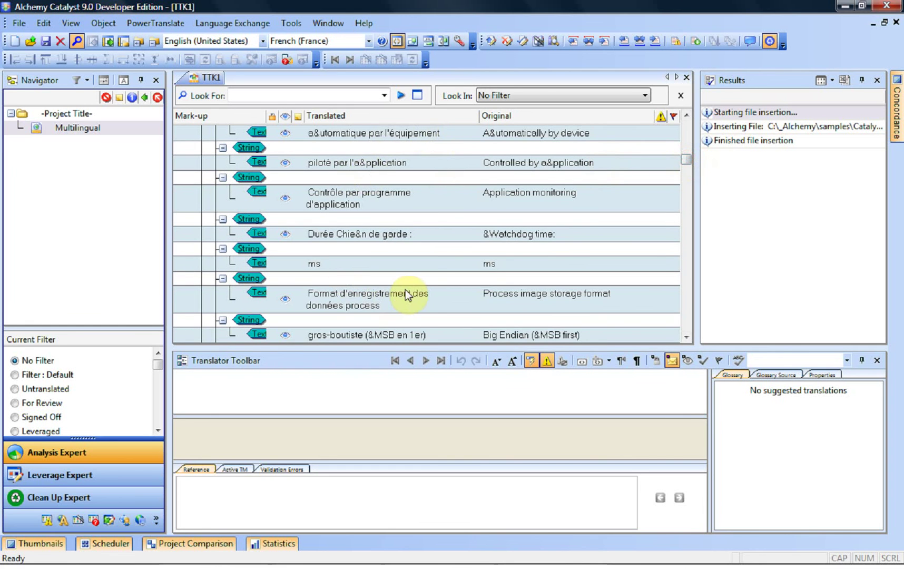